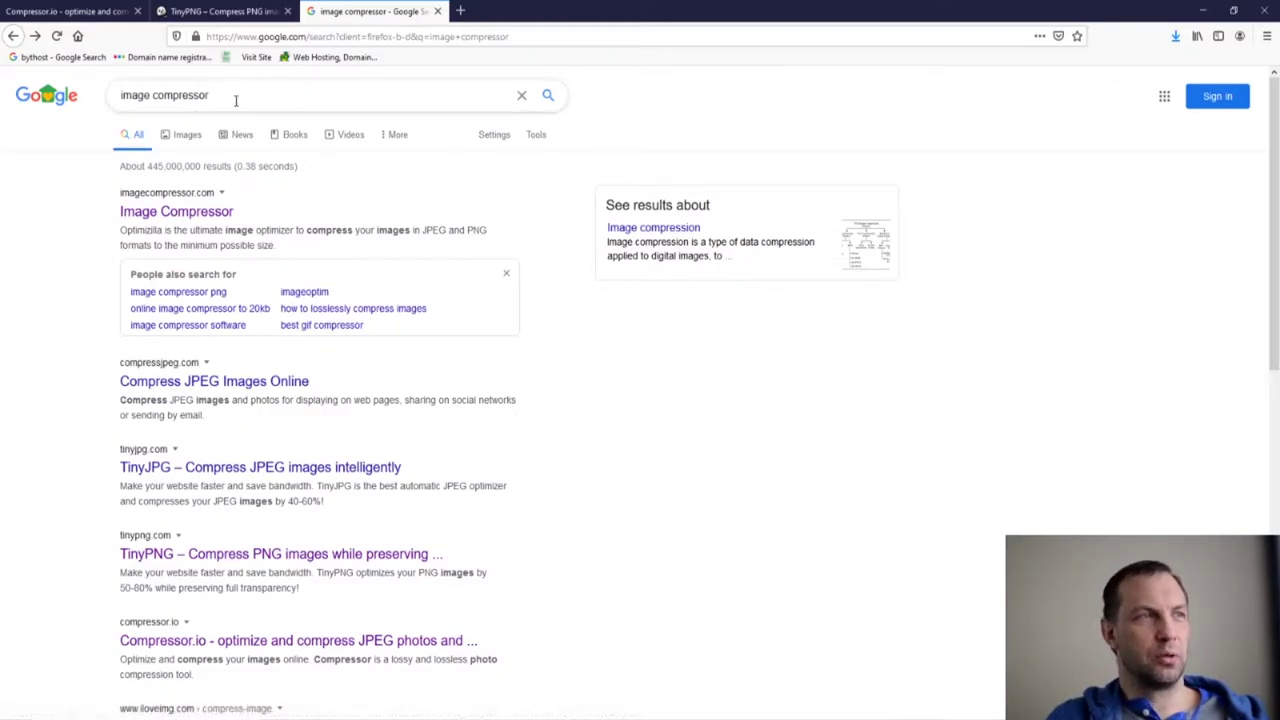
pyautogui.scroll(-5, 137, 543)
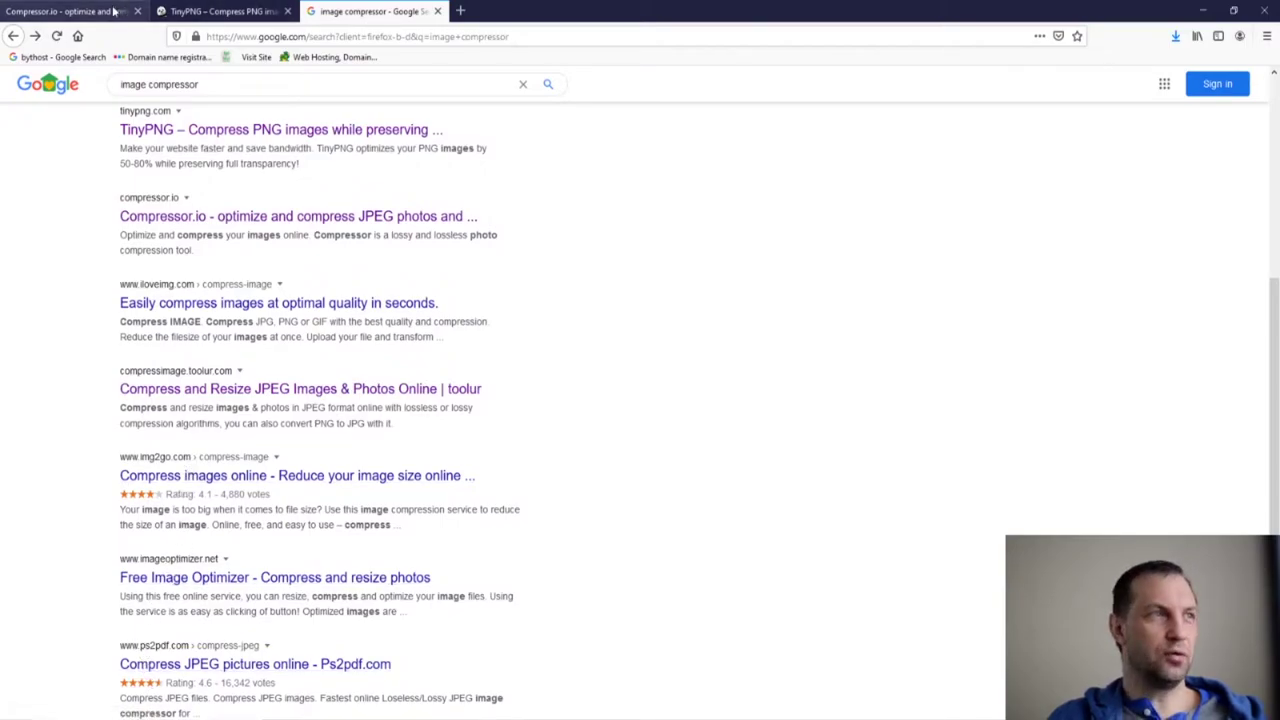
pyautogui.click(215, 13)
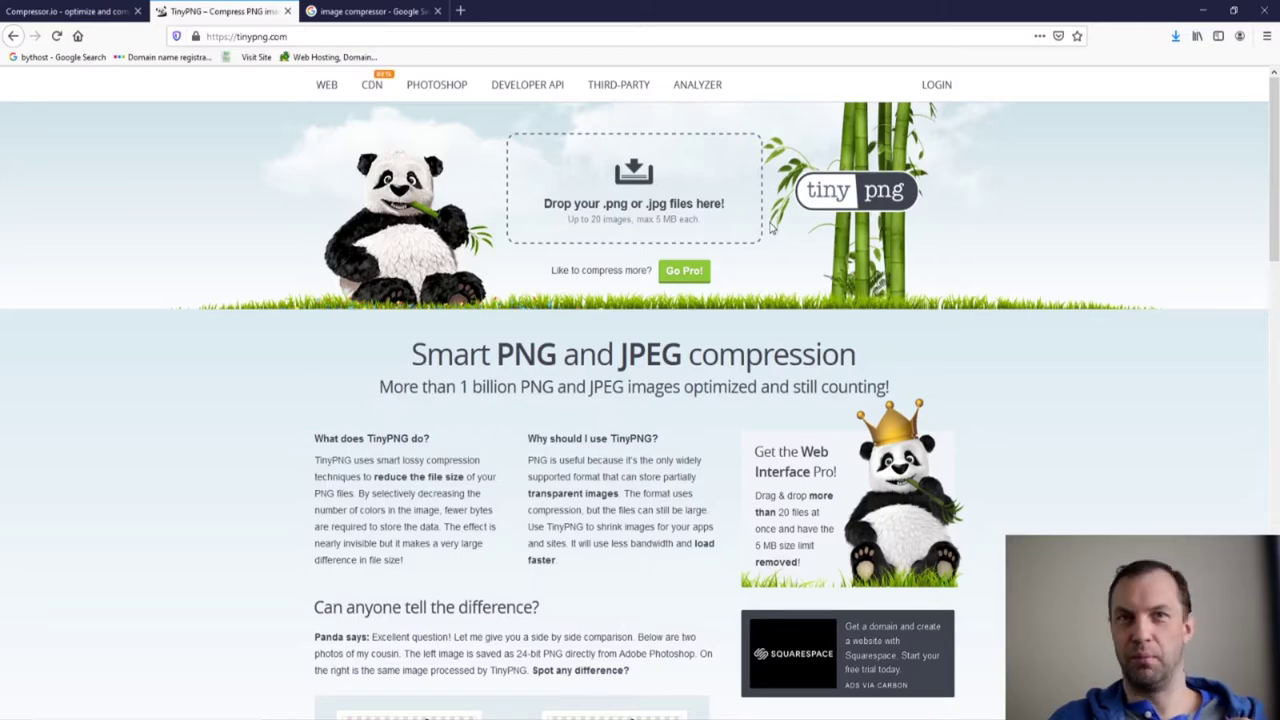
pyautogui.click(92, 17)
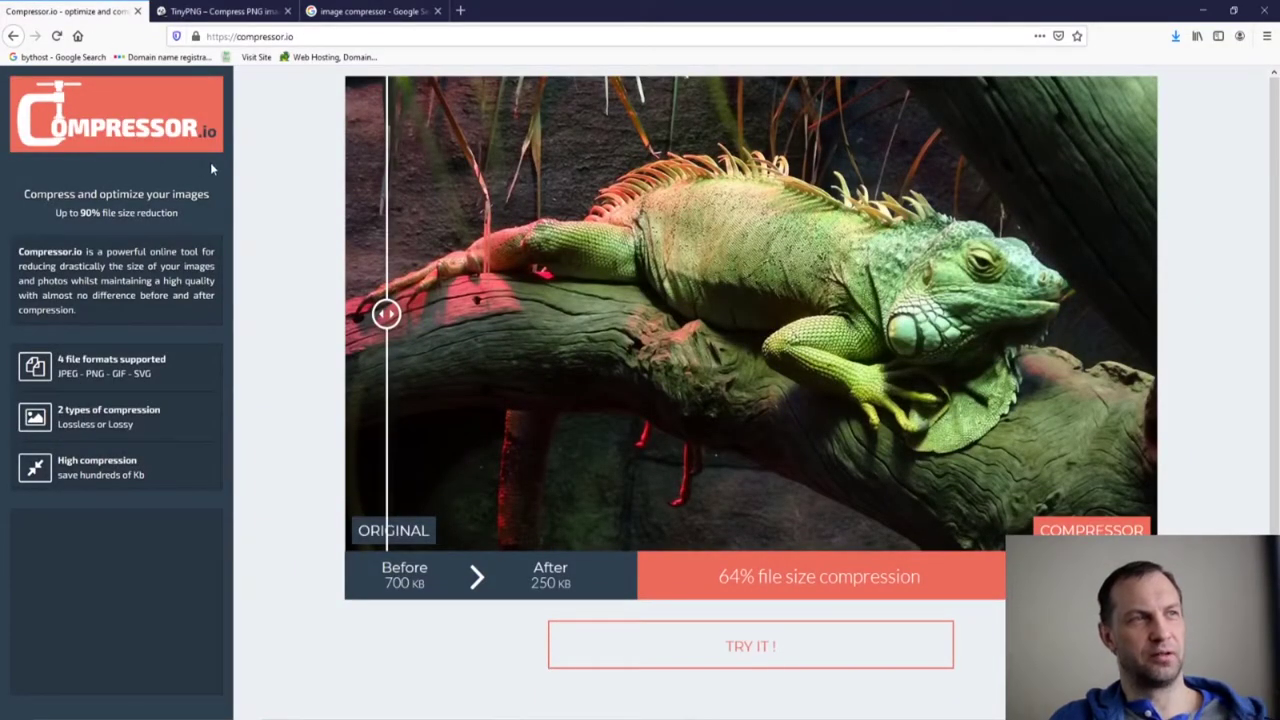
pyautogui.click(349, 19)
pyautogui.scroll(1, 397, 457)
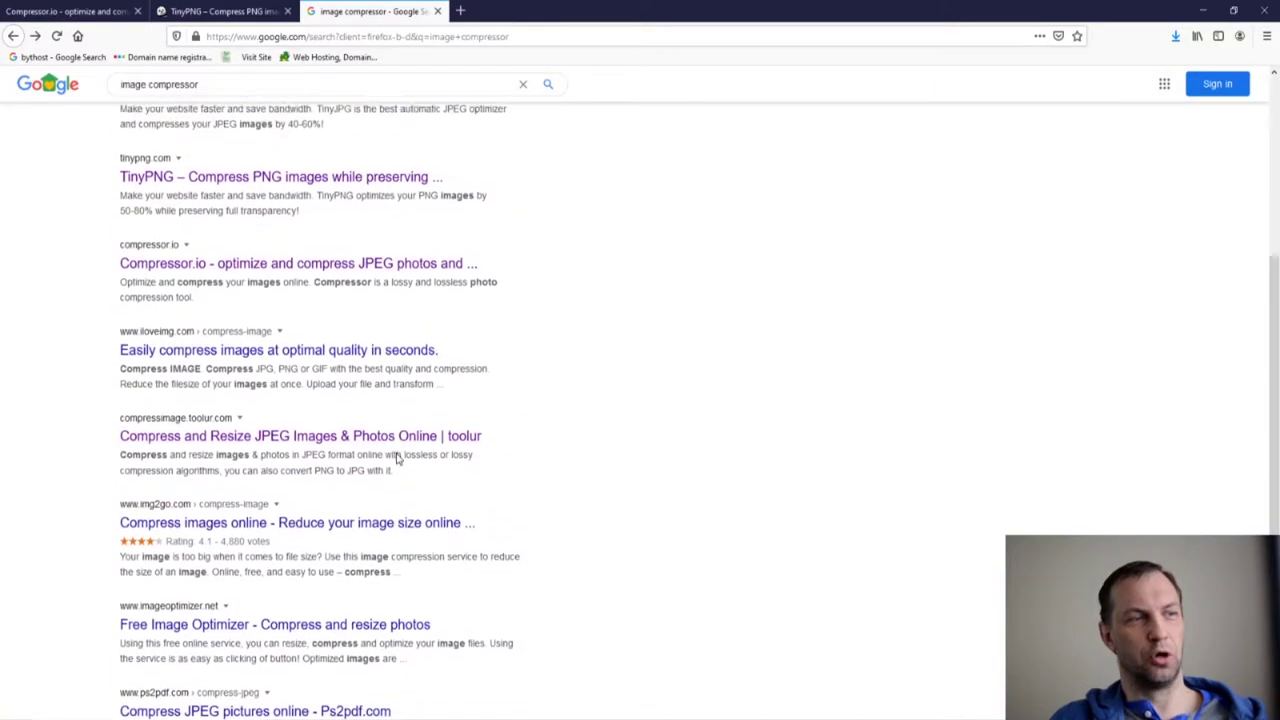
pyautogui.scroll(3, 397, 457)
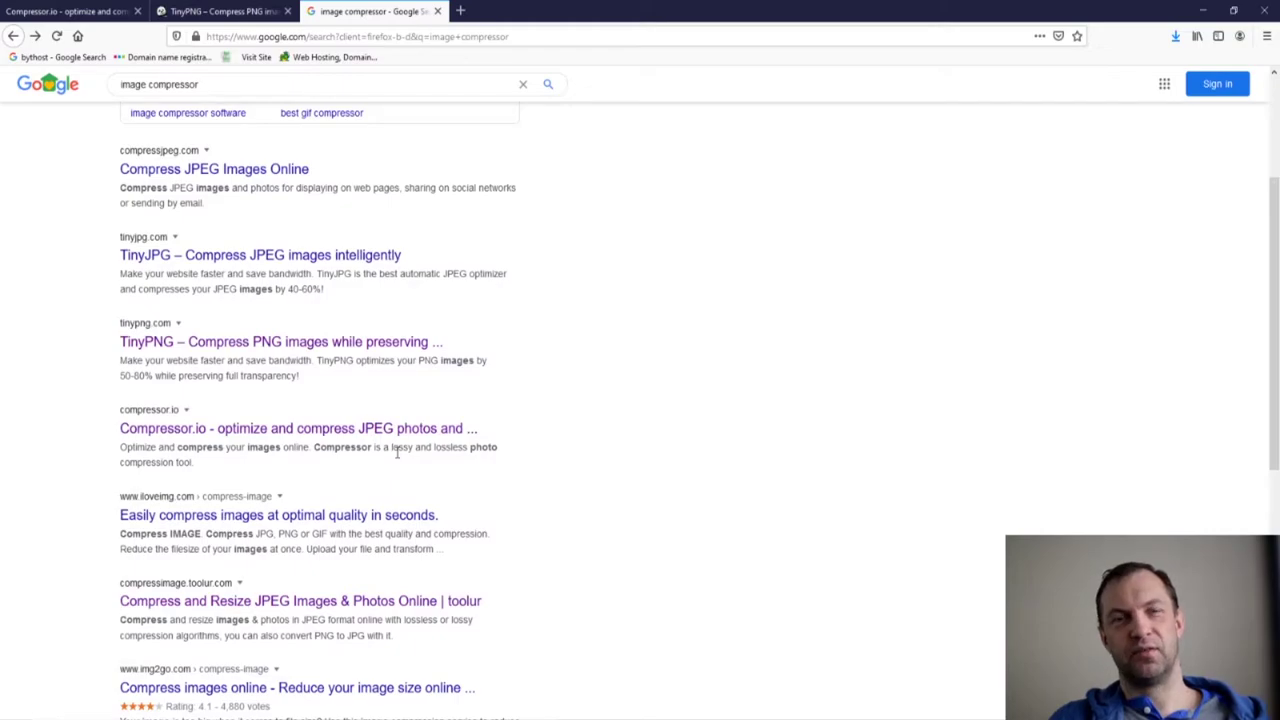
# Bring the TinyPNG tab to the front, showing its PNG and JPEG upload page
pyautogui.click(222, 11)
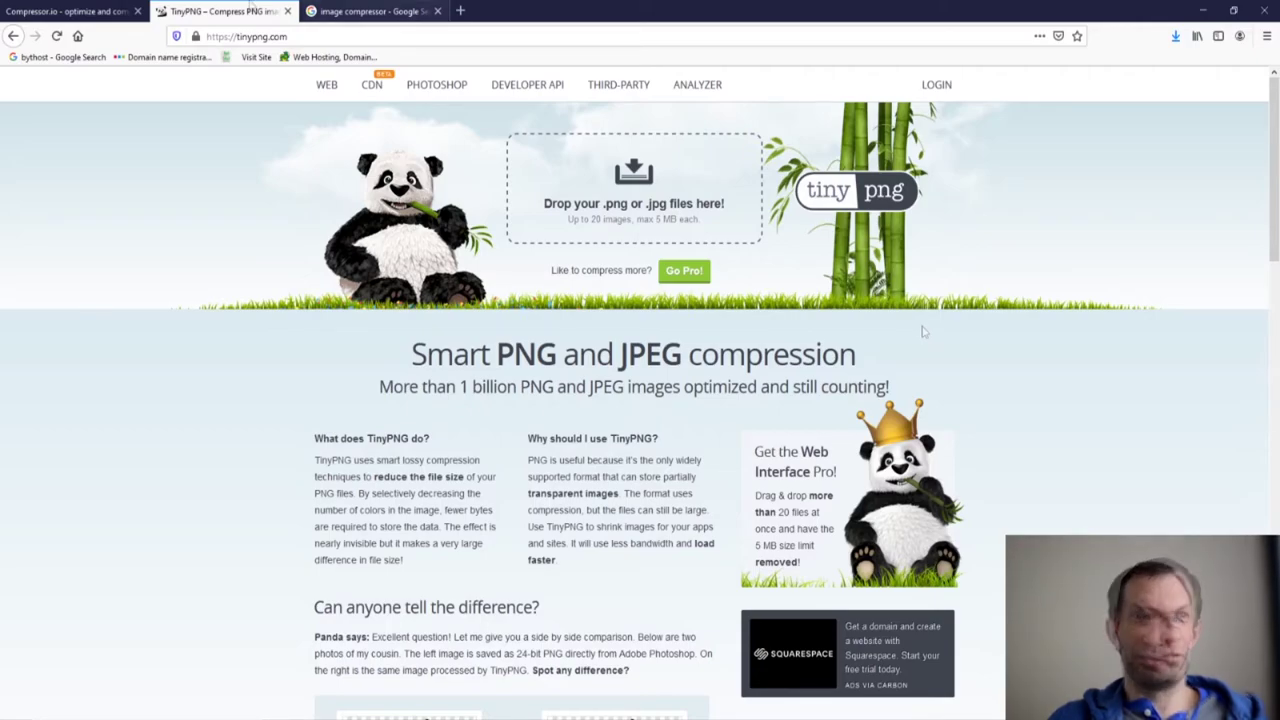
# In a new tab, search 'free stock images' and open Unsplash
pyautogui.click(100, 12)
pyautogui.click(158, 12)
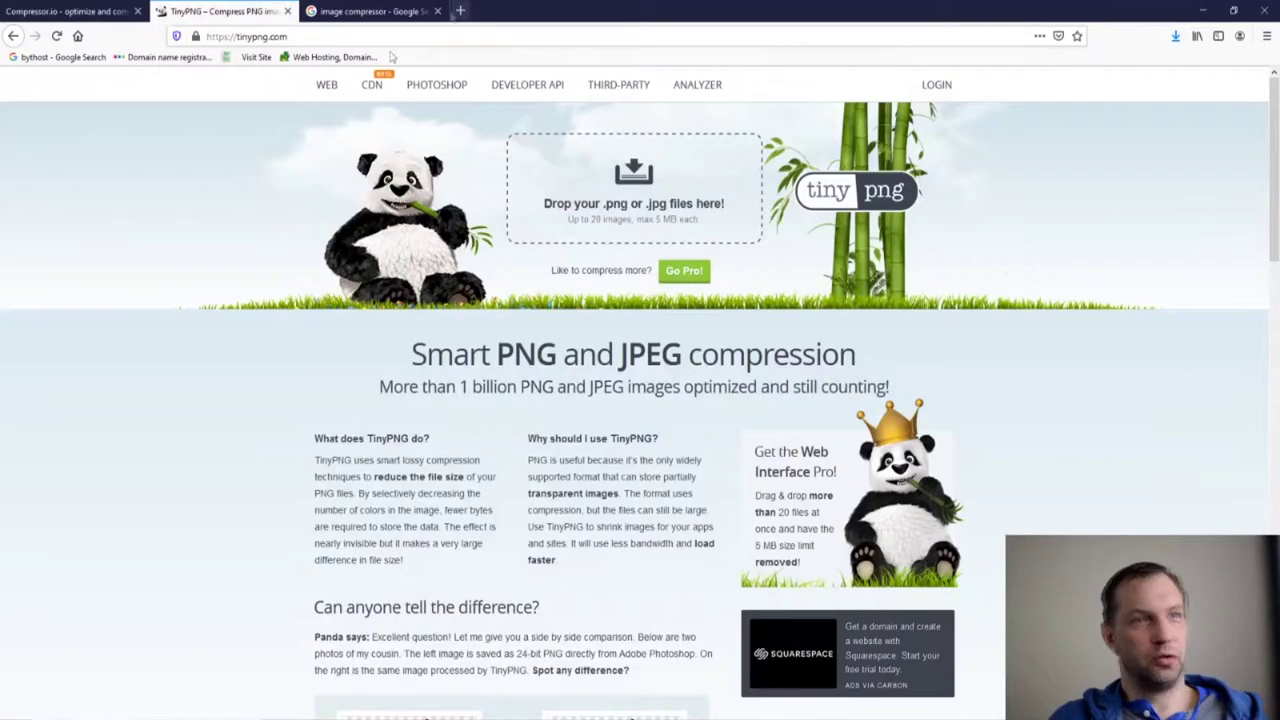
pyautogui.click(460, 11)
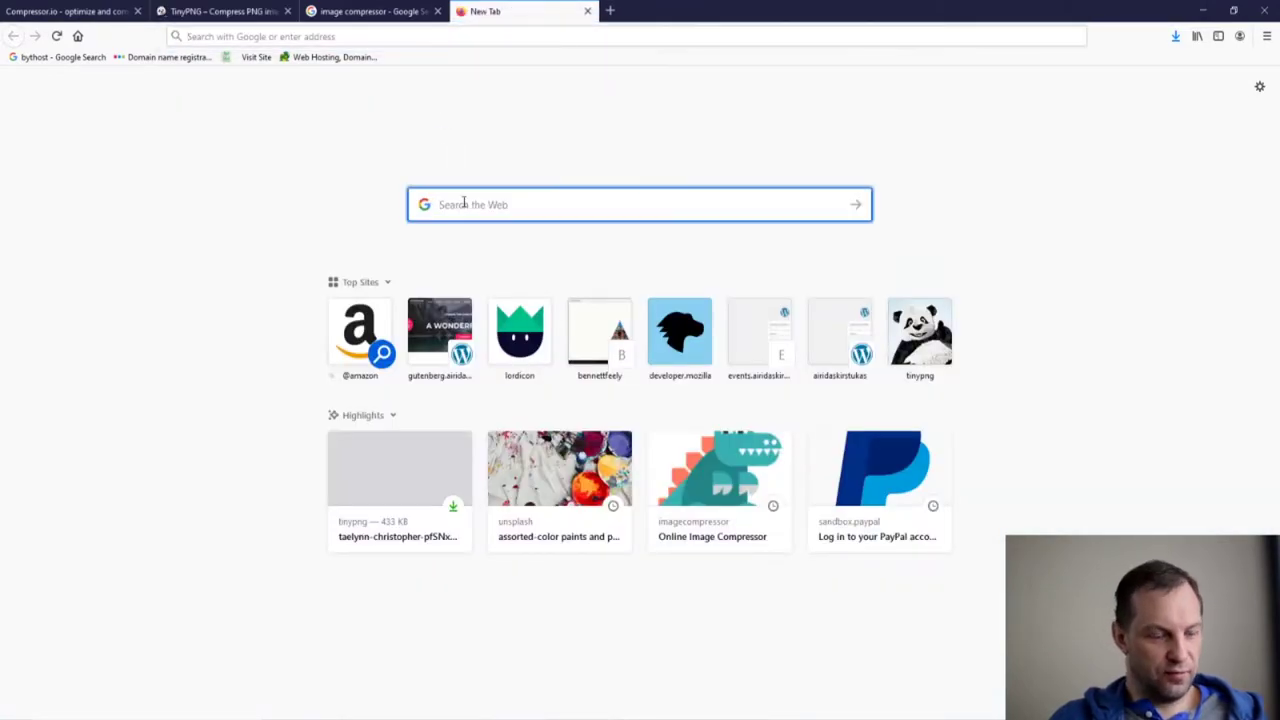
pyautogui.write('free stock images')
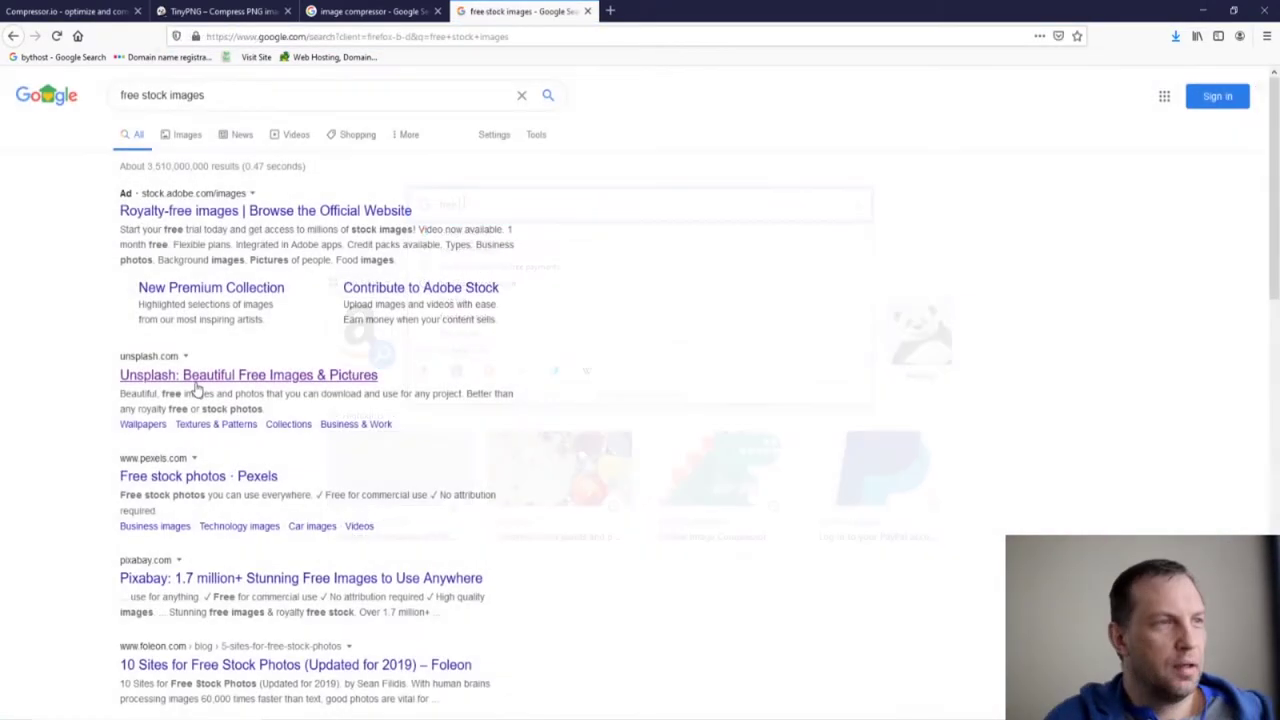
pyautogui.click(194, 378)
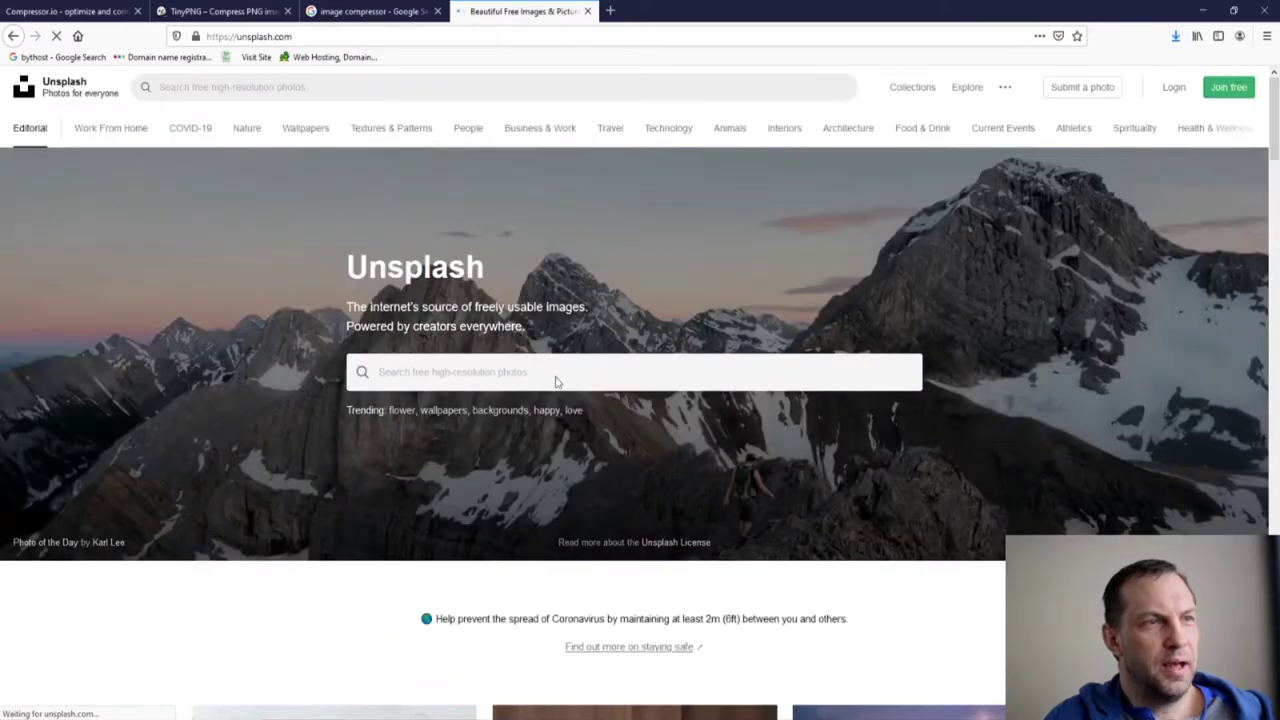
# Search Unsplash for 'paint' and open the assorted paints photo, dismissing its popups
pyautogui.scroll(-3, 557, 381)
pyautogui.scroll(3, 527, 287)
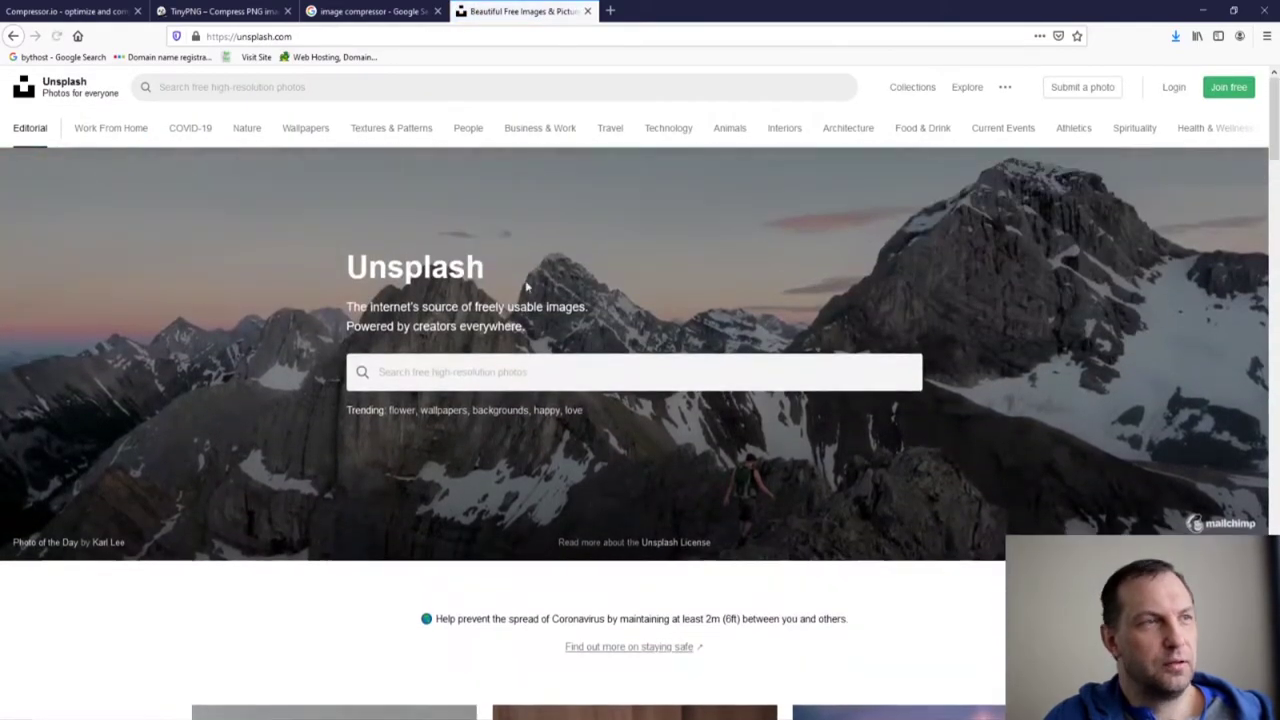
pyautogui.click(413, 372)
pyautogui.write('p')
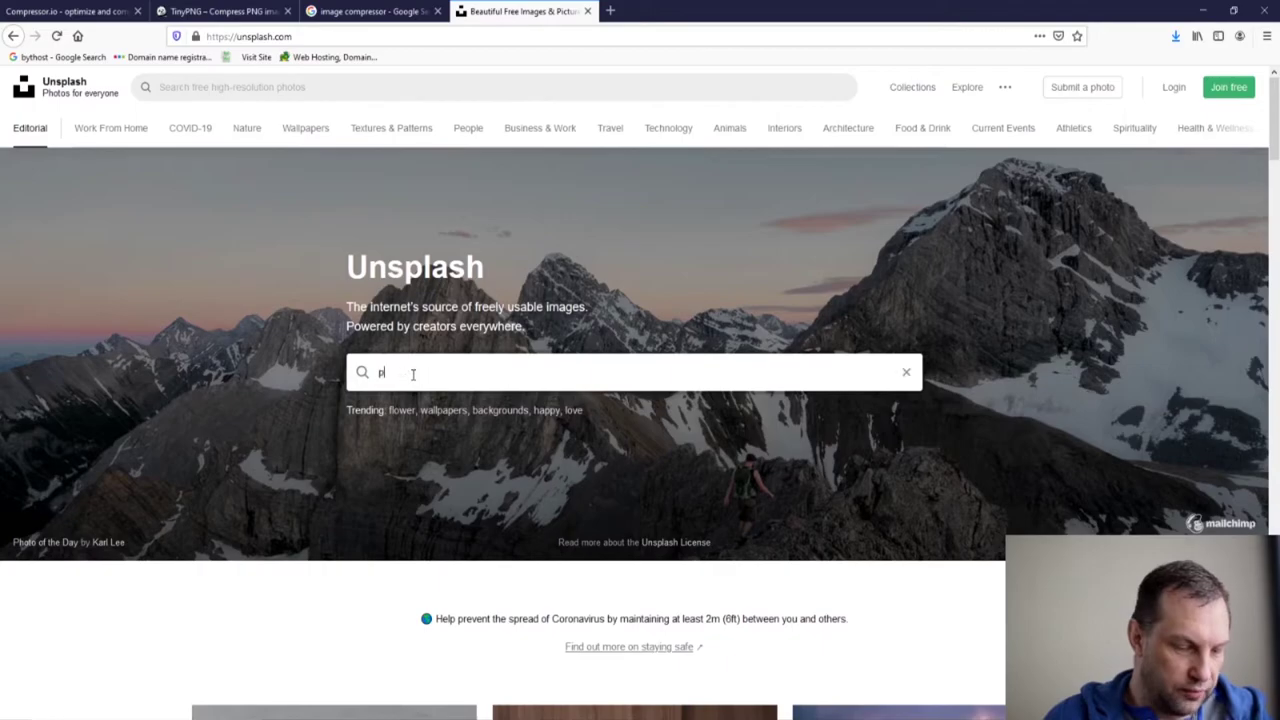
pyautogui.write('aint')
pyautogui.click(403, 418)
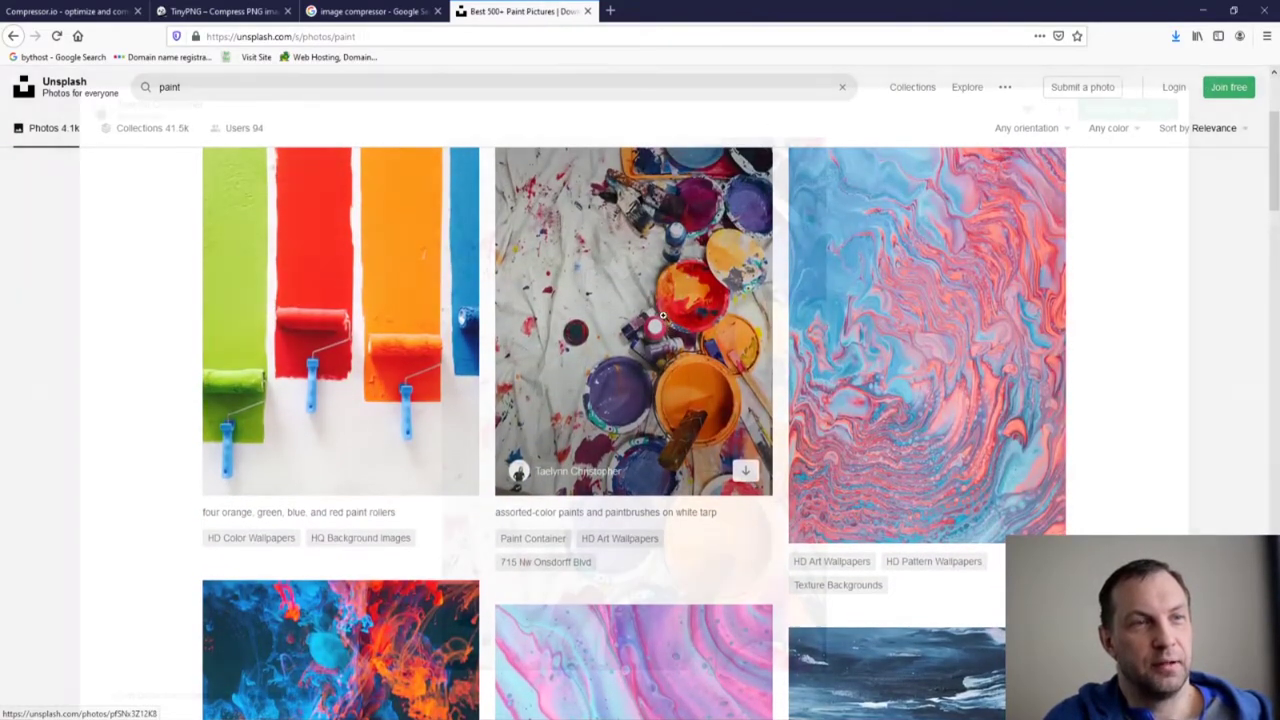
pyautogui.click(1114, 112)
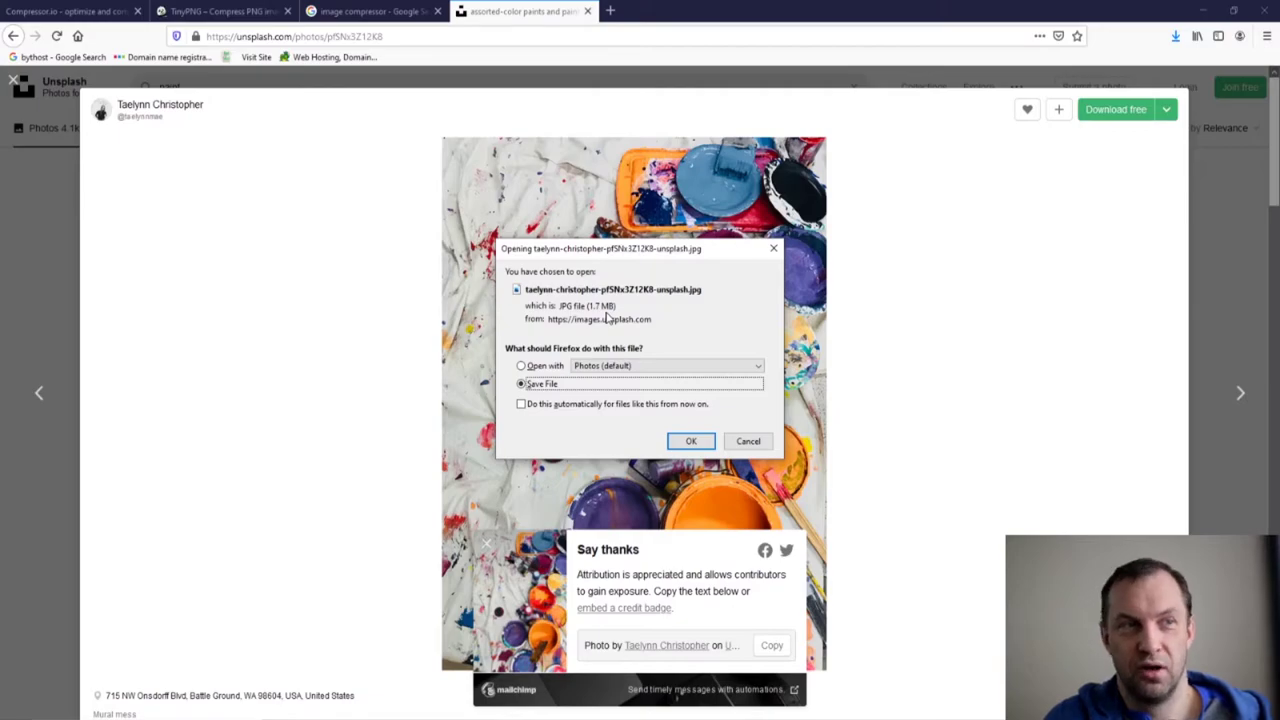
pyautogui.click(748, 441)
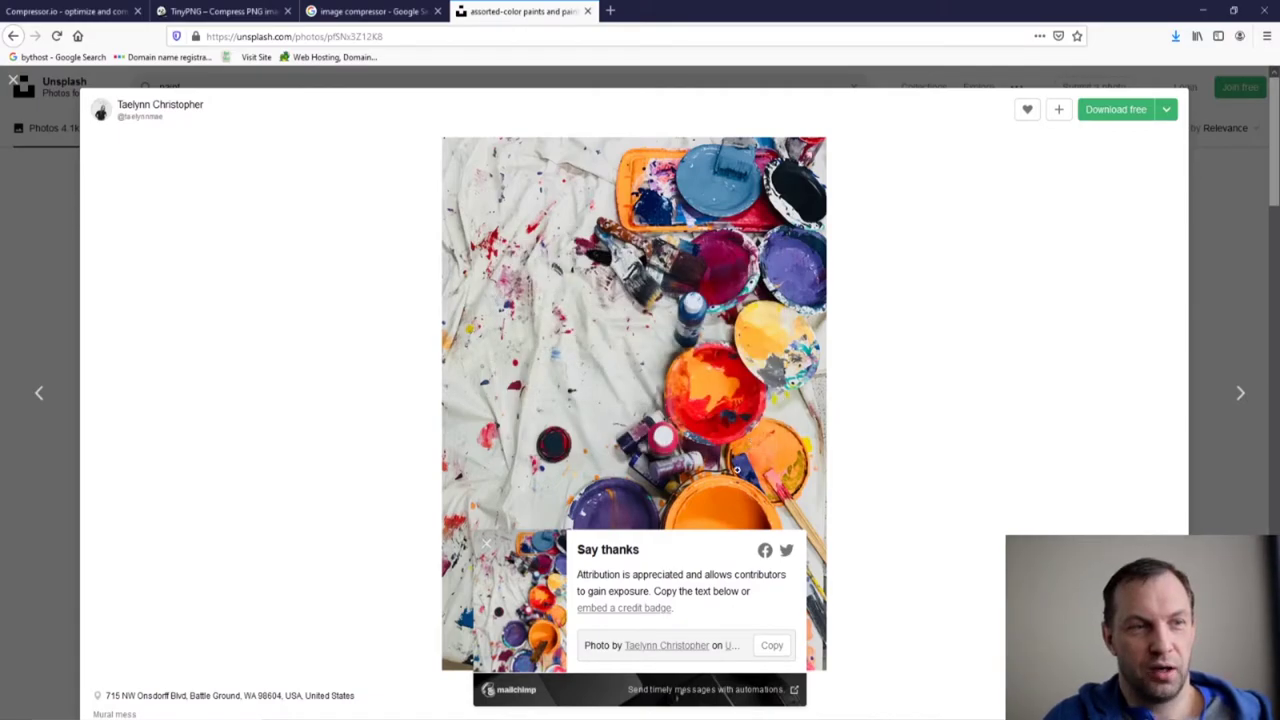
pyautogui.click(488, 547)
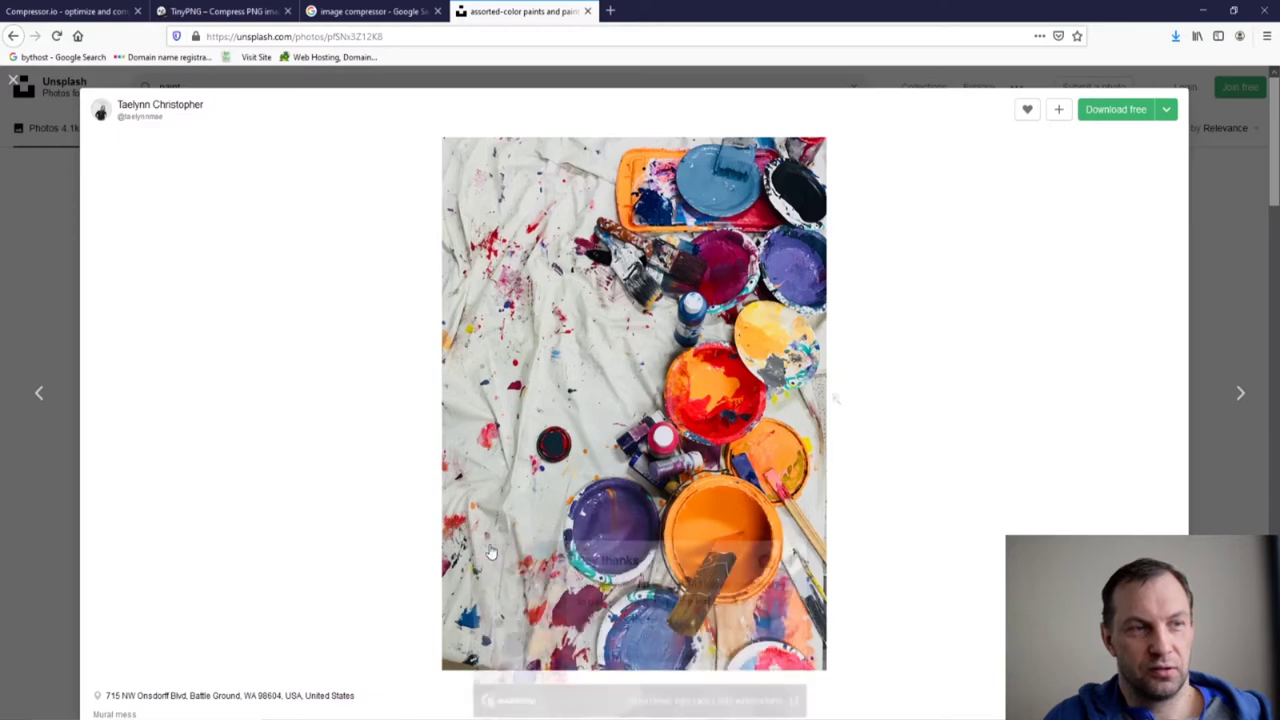
# Download the paints photo at Medium size (1920×2561) as a JPG
pyautogui.click(1165, 109)
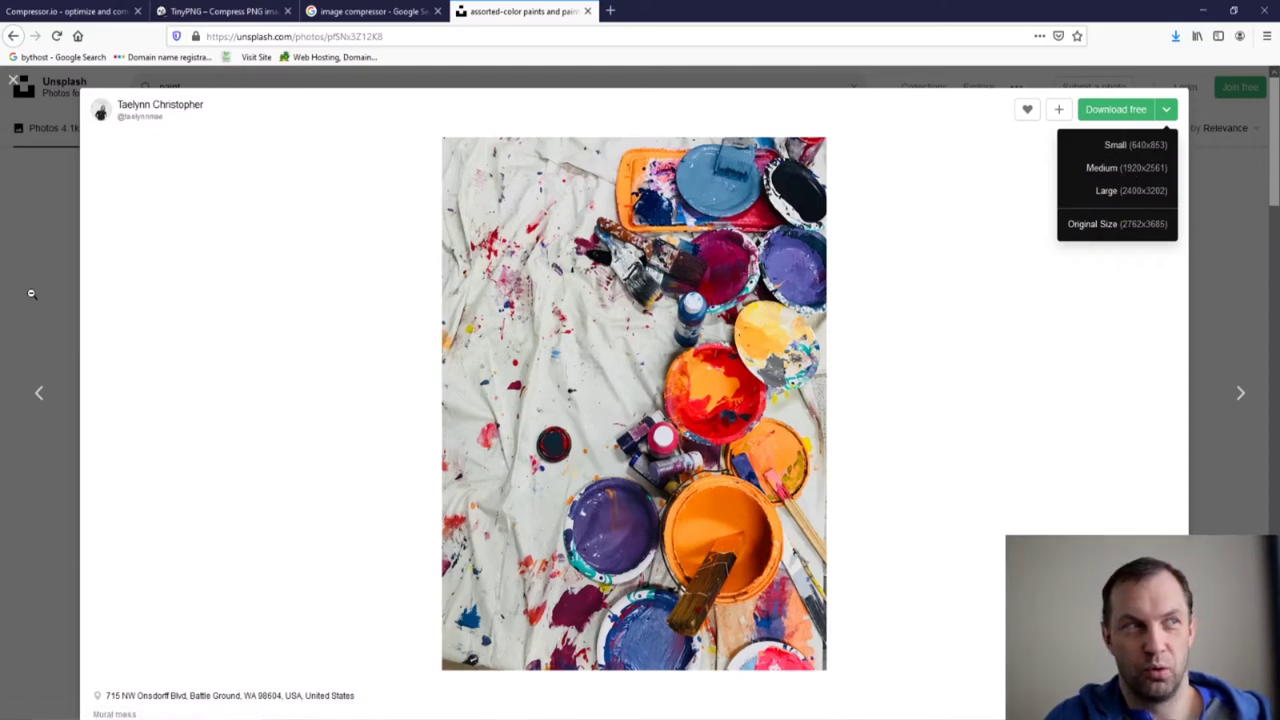
pyautogui.click(1140, 170)
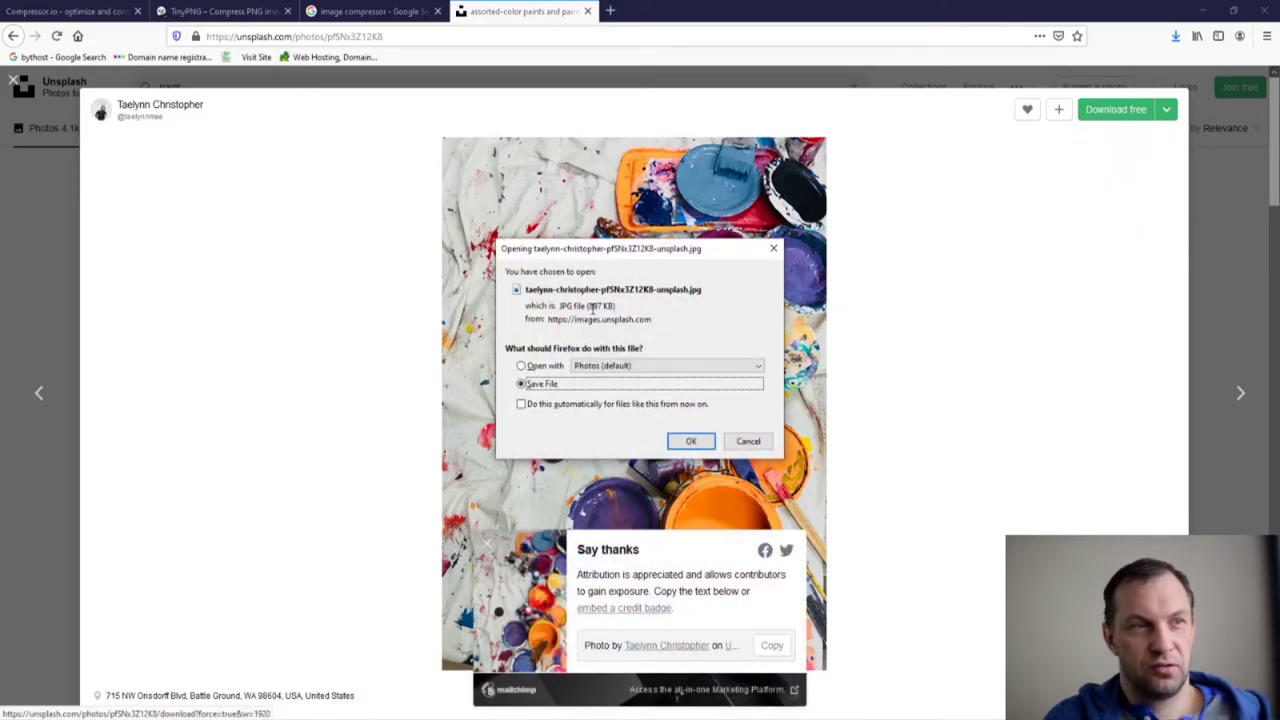
pyautogui.click(692, 442)
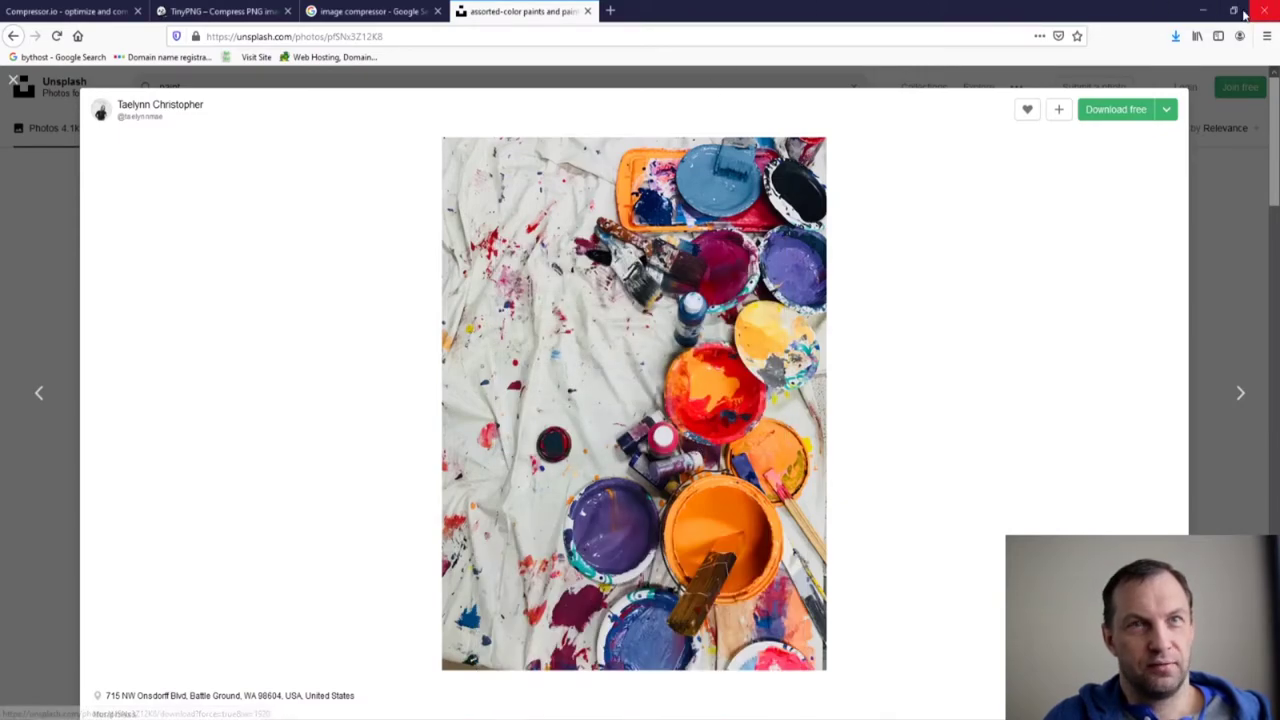
# Minimize Firefox and preview the downloaded paints JPG from the desktop
pyautogui.click(1207, 13)
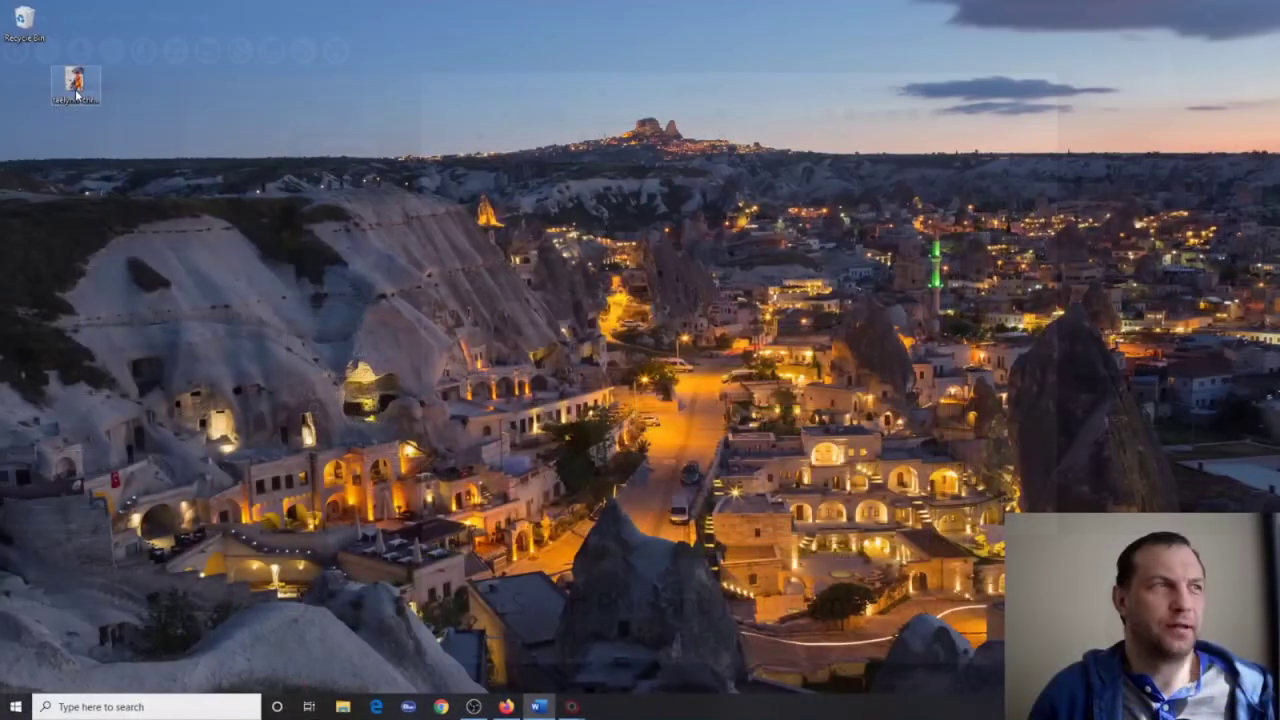
pyautogui.doubleClick(73, 86)
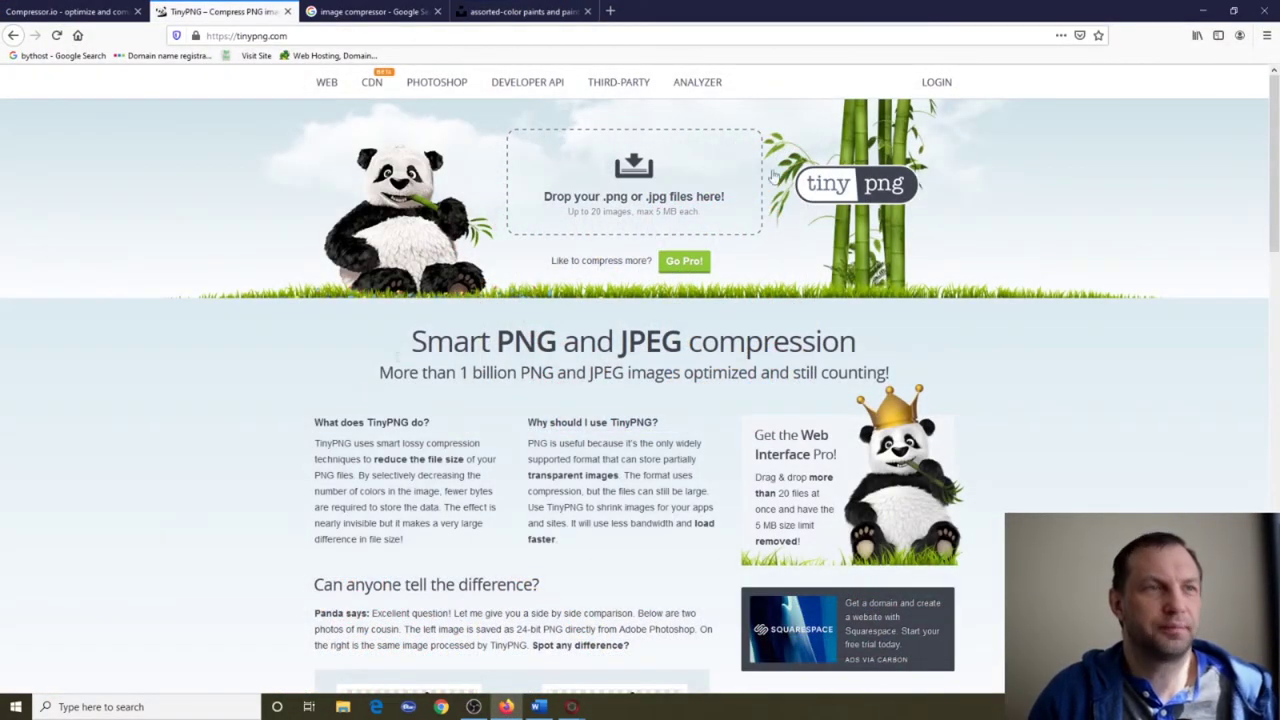
# Upload the paints JPG to TinyPNG and save the 52%-smaller 443.6 KB copy
pyautogui.click(640, 197)
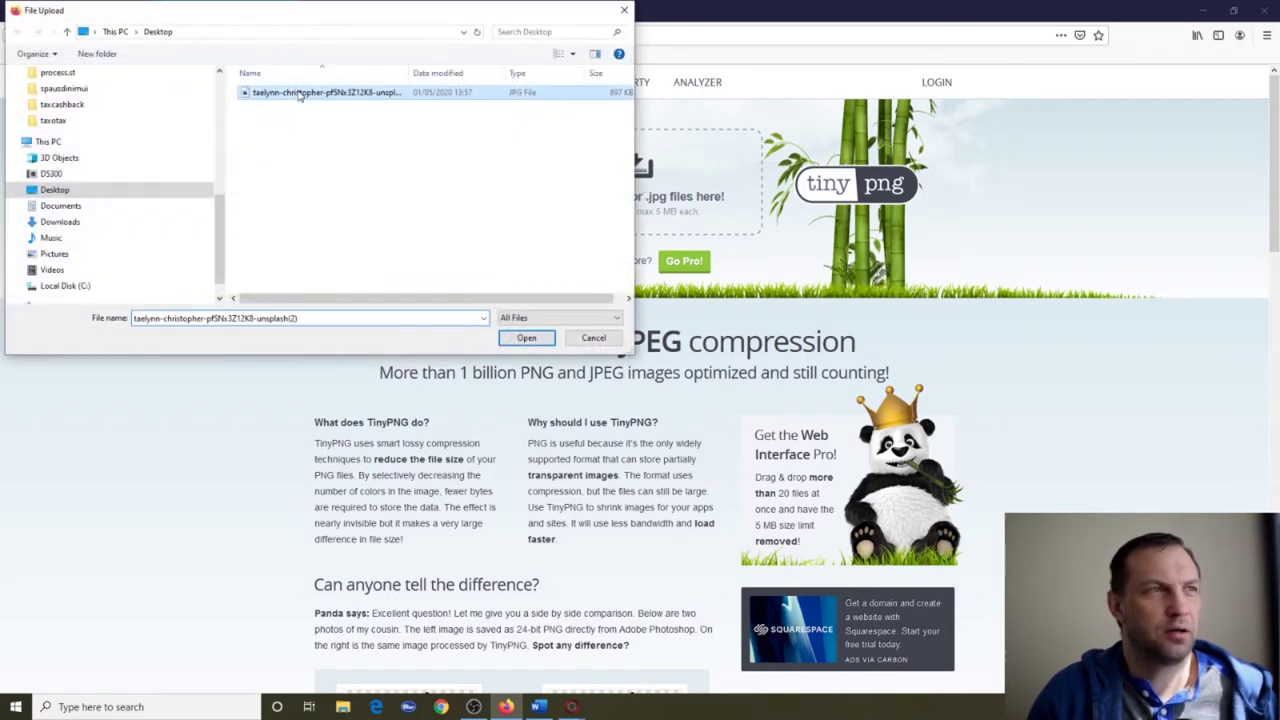
pyautogui.click(527, 338)
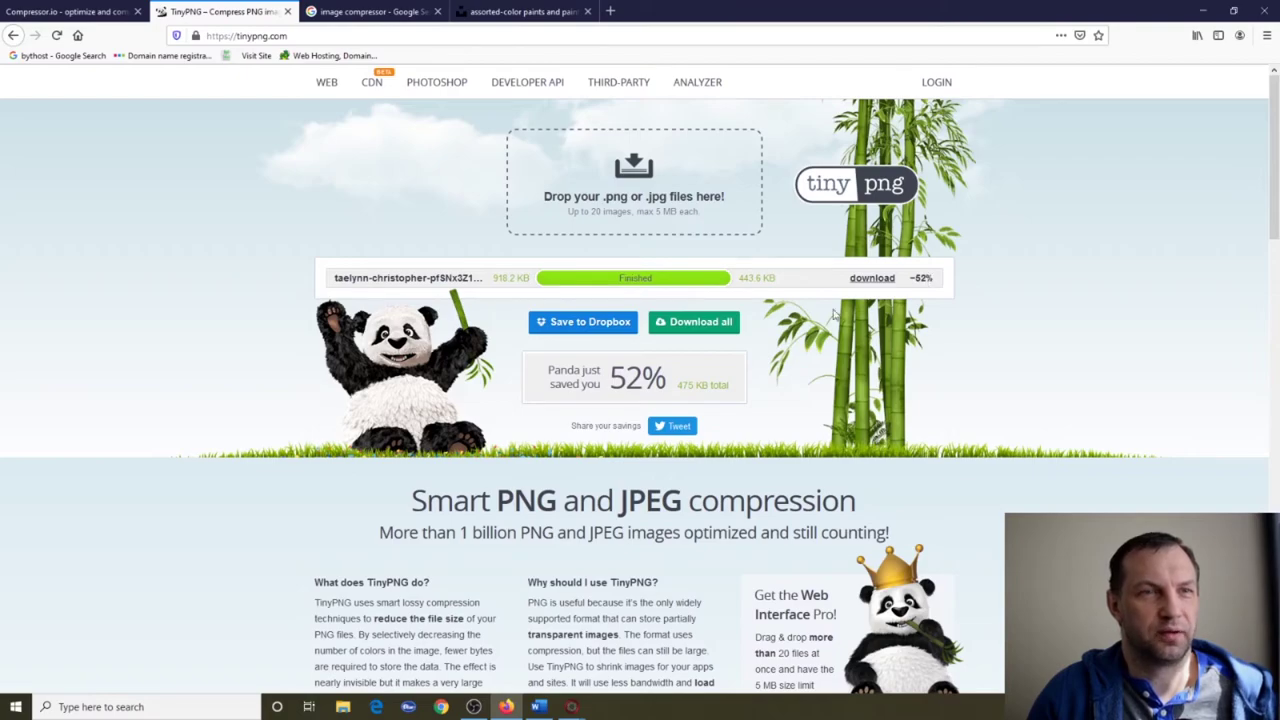
pyautogui.click(868, 279)
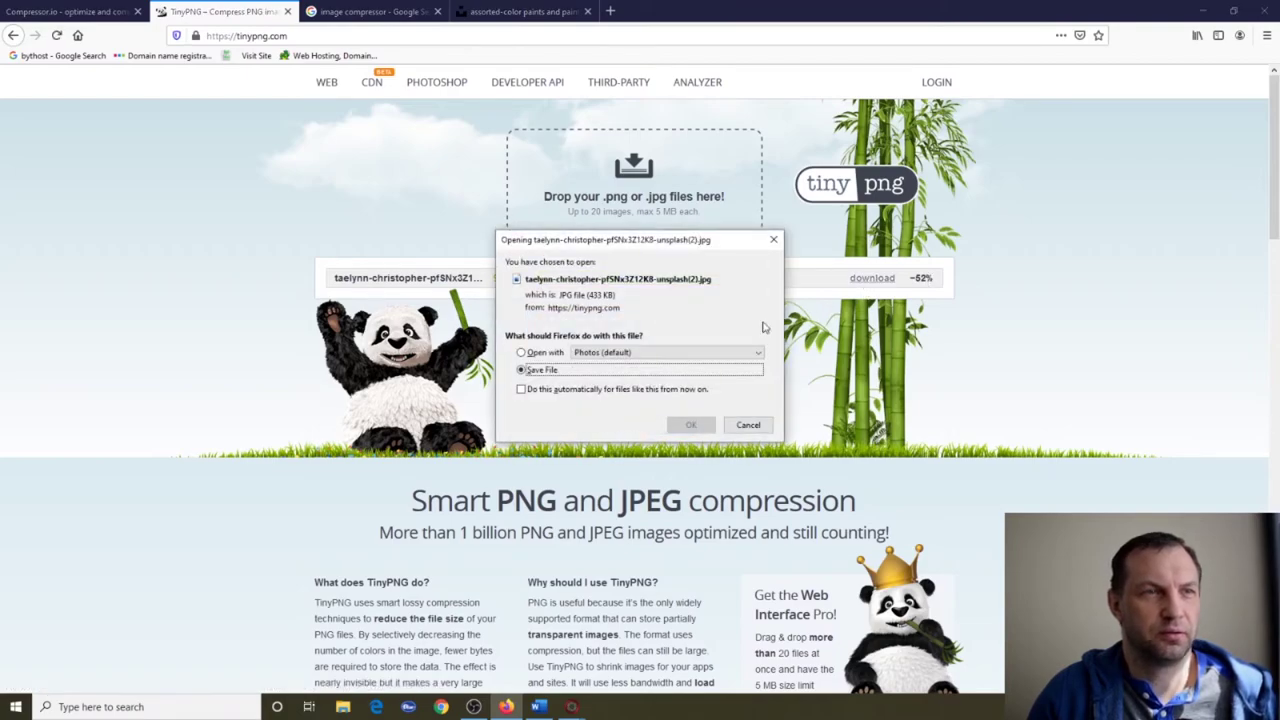
pyautogui.click(521, 370)
pyautogui.click(690, 425)
pyautogui.click(1203, 11)
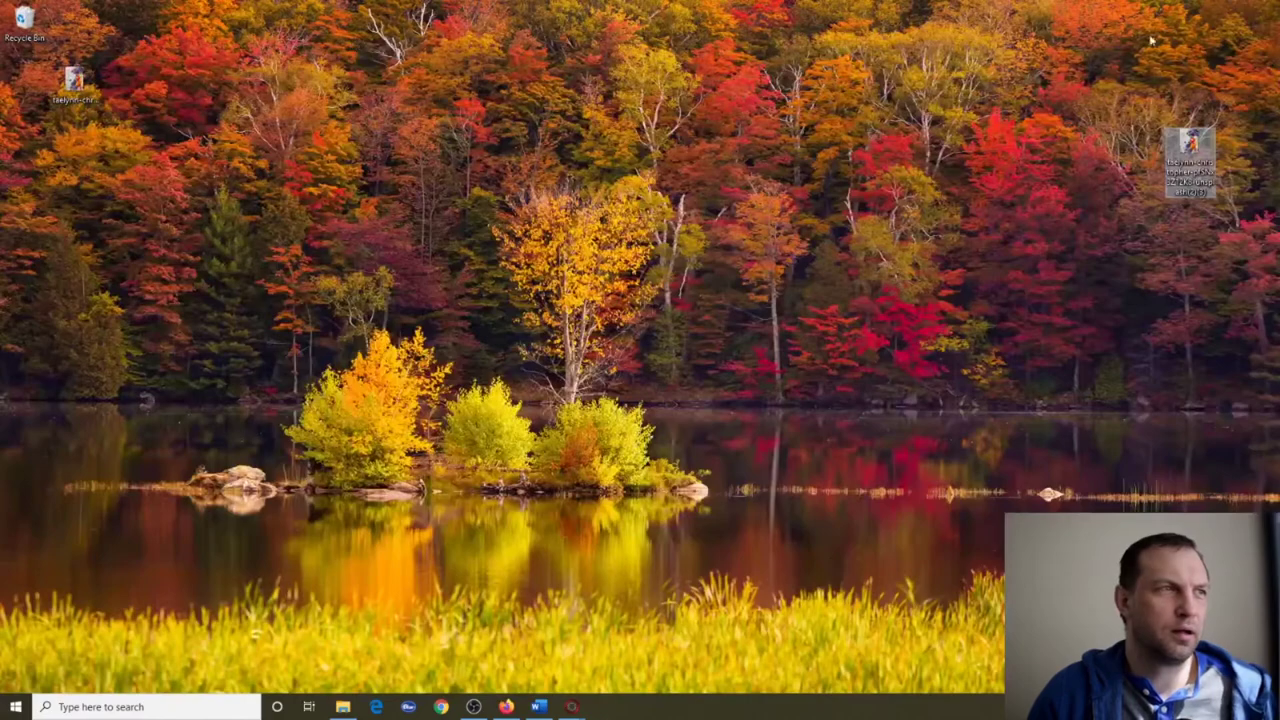
# View the compressed and original paints JPGs side by side in Photos, then close both
pyautogui.doubleClick(1212, 132)
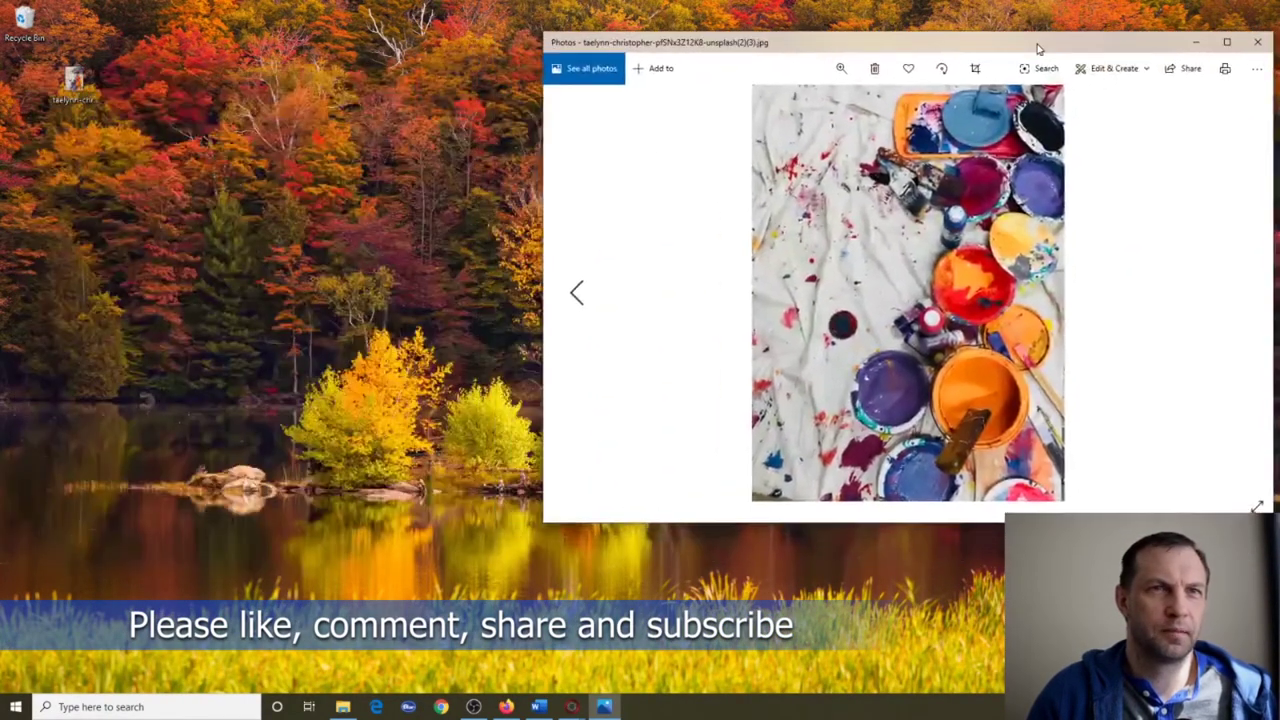
pyautogui.doubleClick(72, 82)
pyautogui.moveTo(430, 78); pyautogui.dragTo(398, 43)
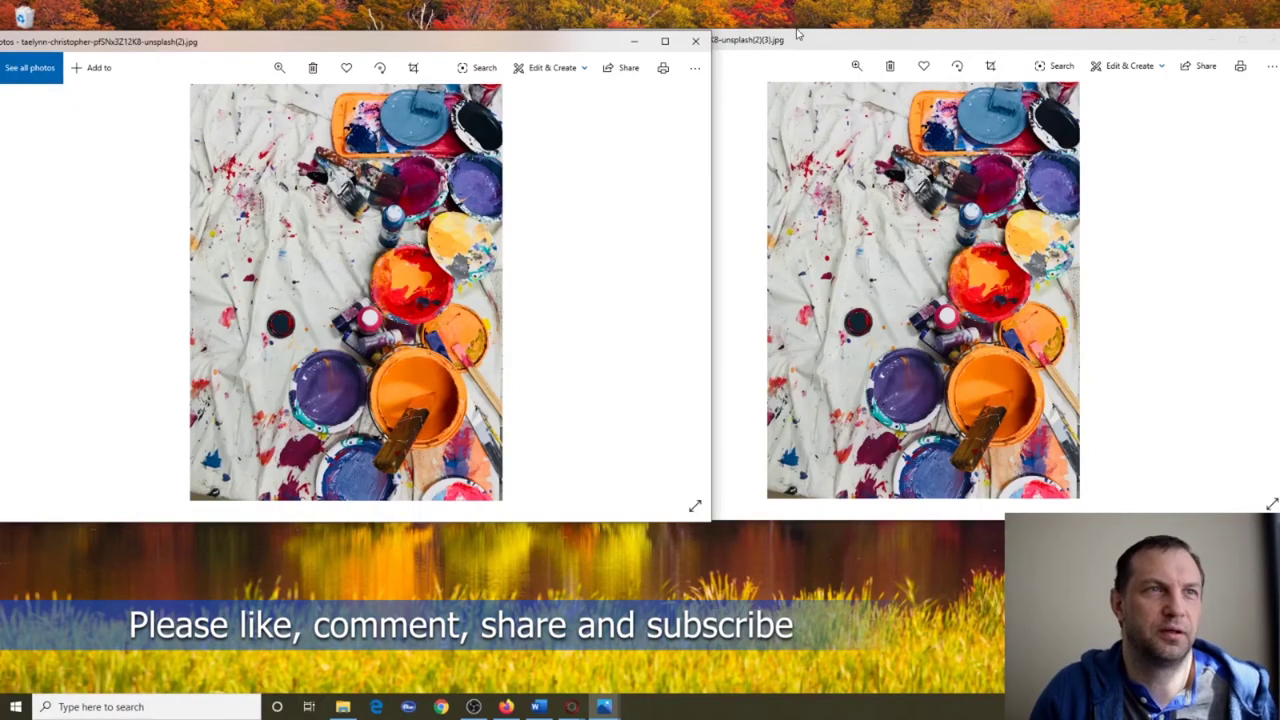
pyautogui.click(695, 41)
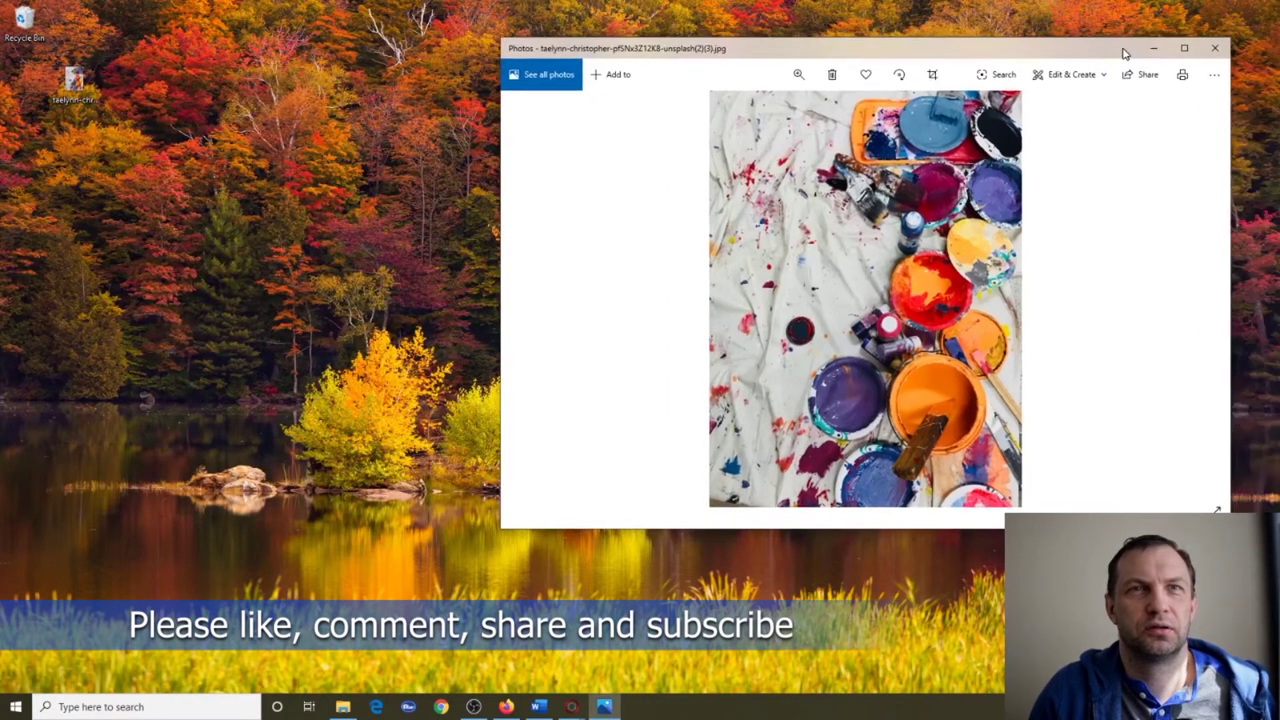
pyautogui.click(1217, 42)
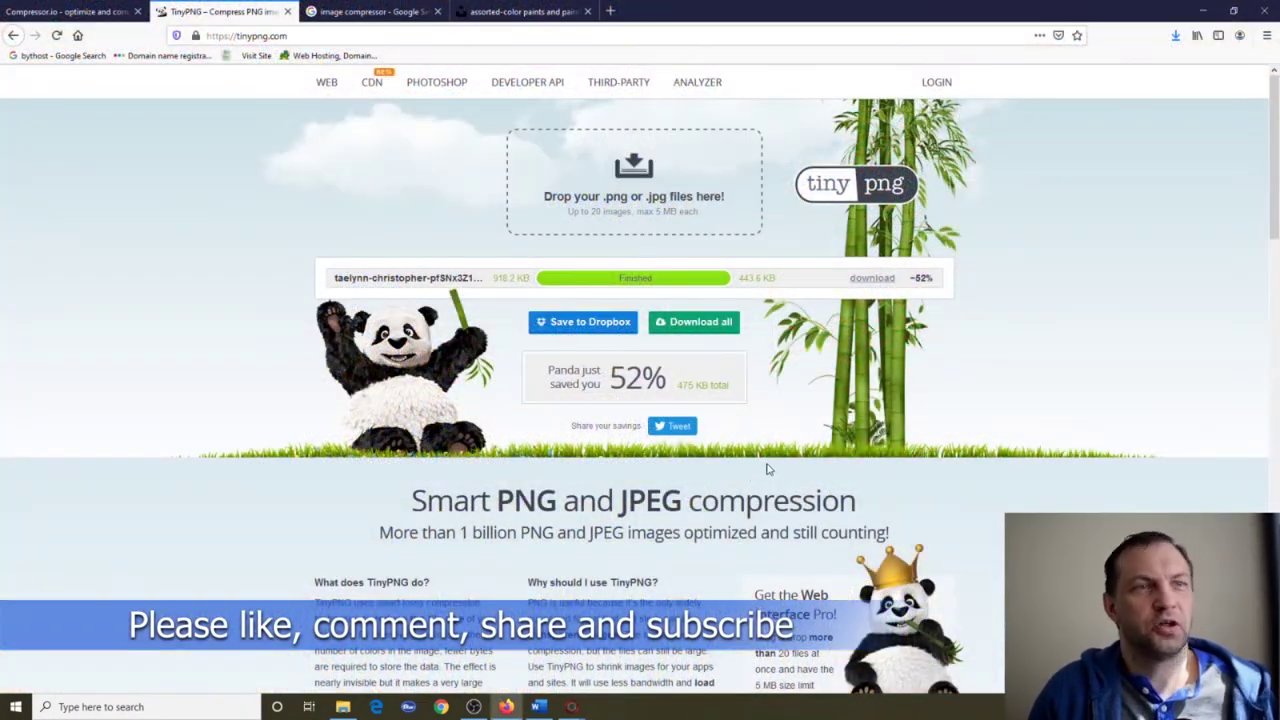